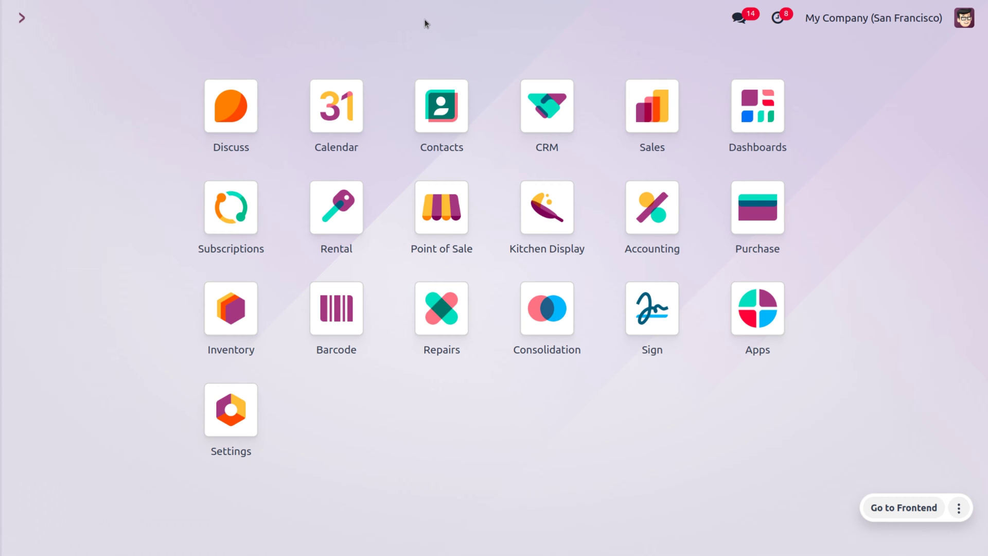
# Open the Laptop product's Sales tab listing Laptop bag and mouse as optional products
pyautogui.click(674, 133)
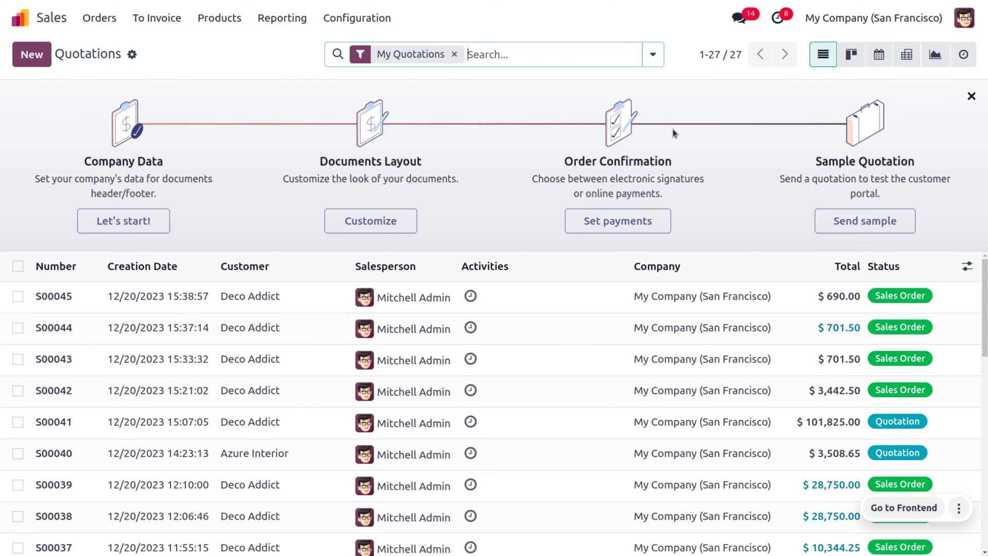
pyautogui.click(234, 16)
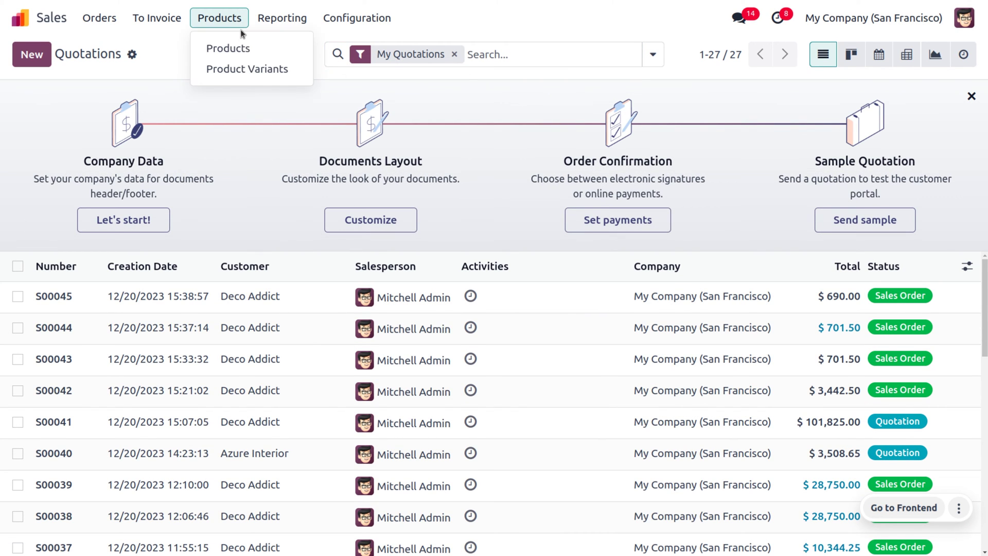
pyautogui.click(249, 45)
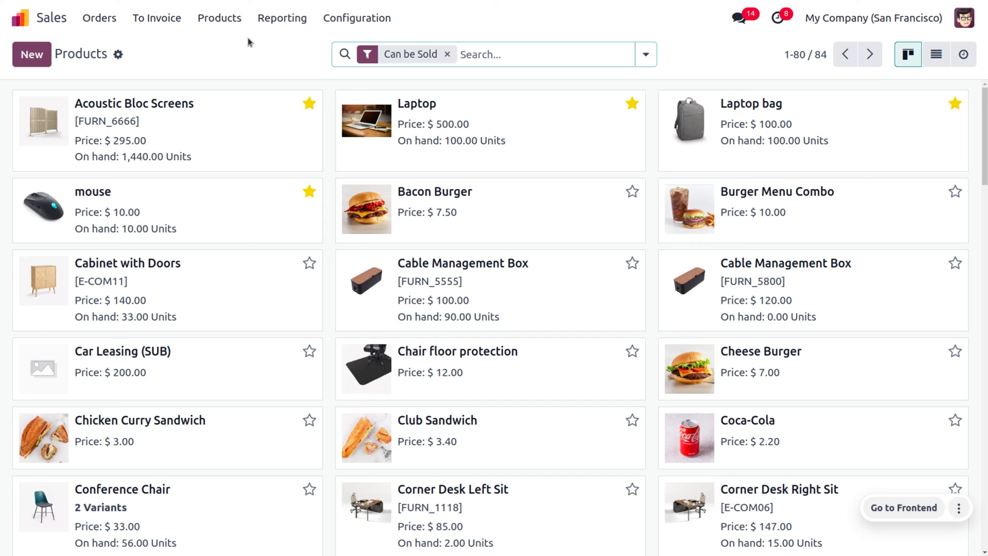
pyautogui.click(490, 106)
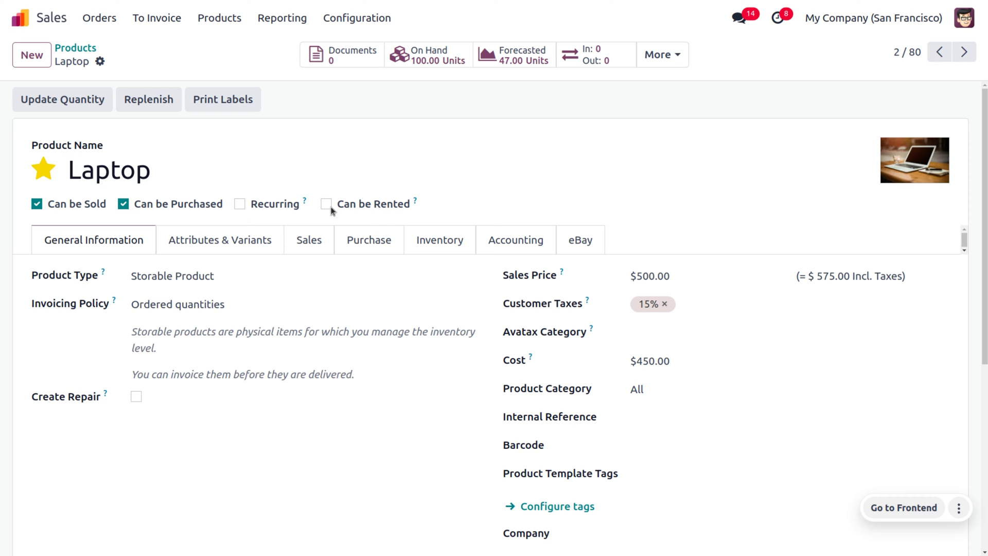
pyautogui.click(294, 238)
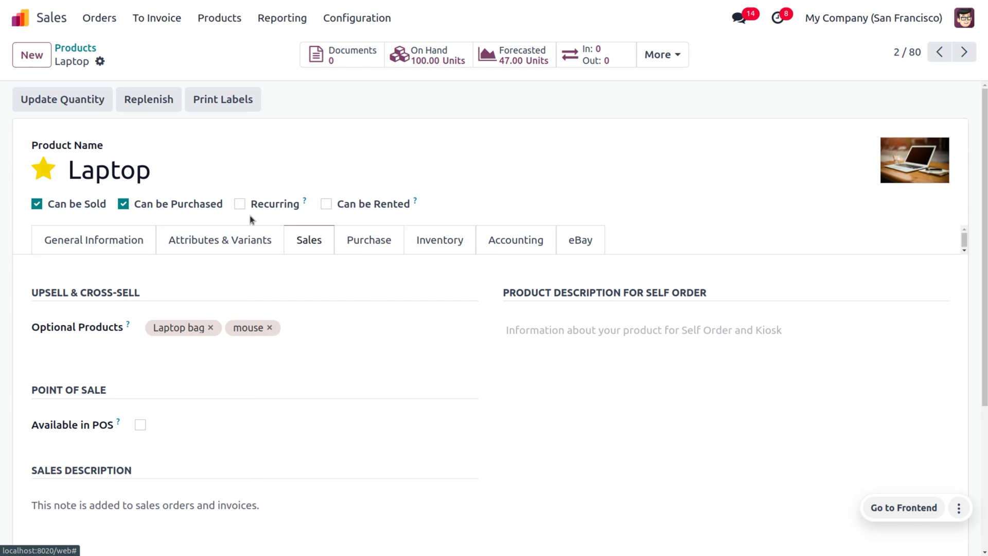
# Start a new quotation with Azure Interior as the customer
pyautogui.click(94, 14)
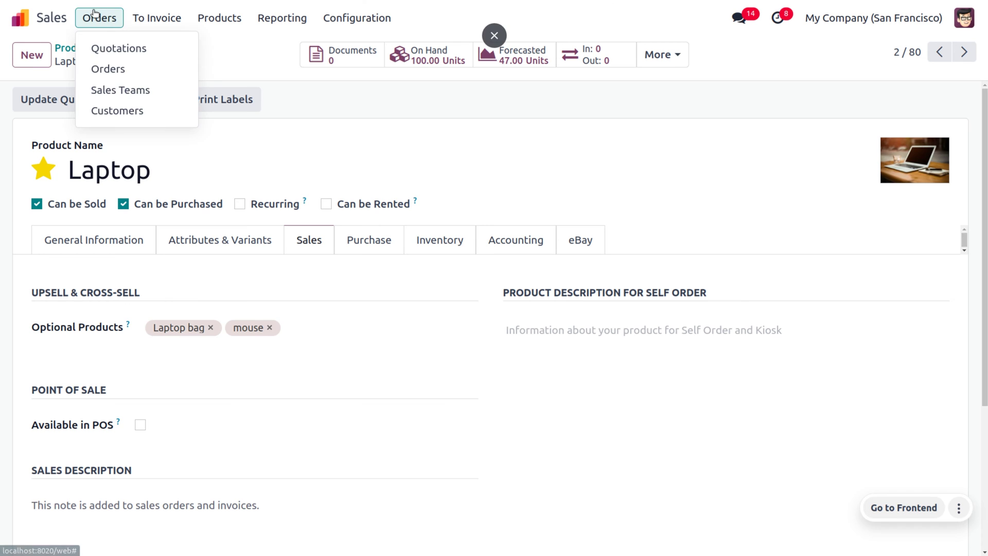
pyautogui.click(116, 44)
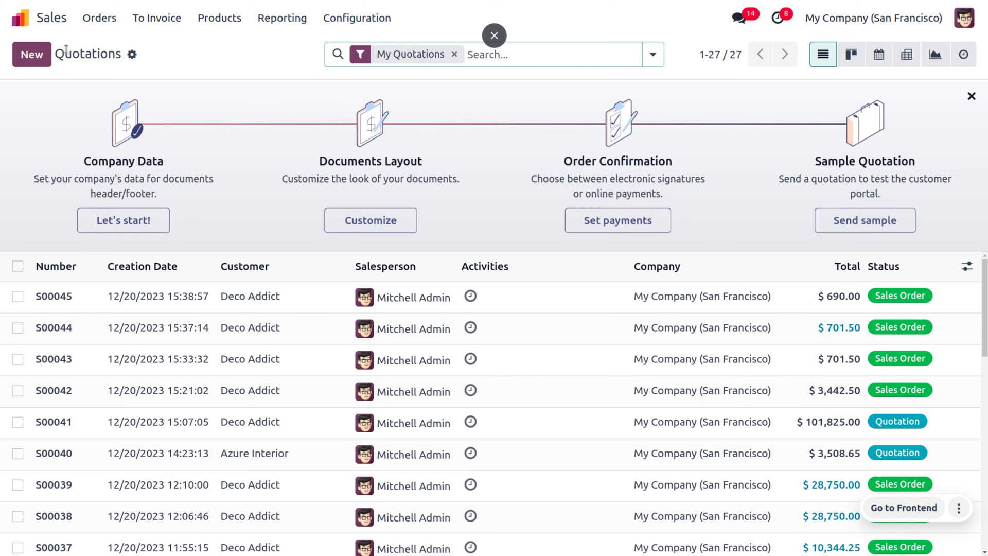
pyautogui.click(30, 54)
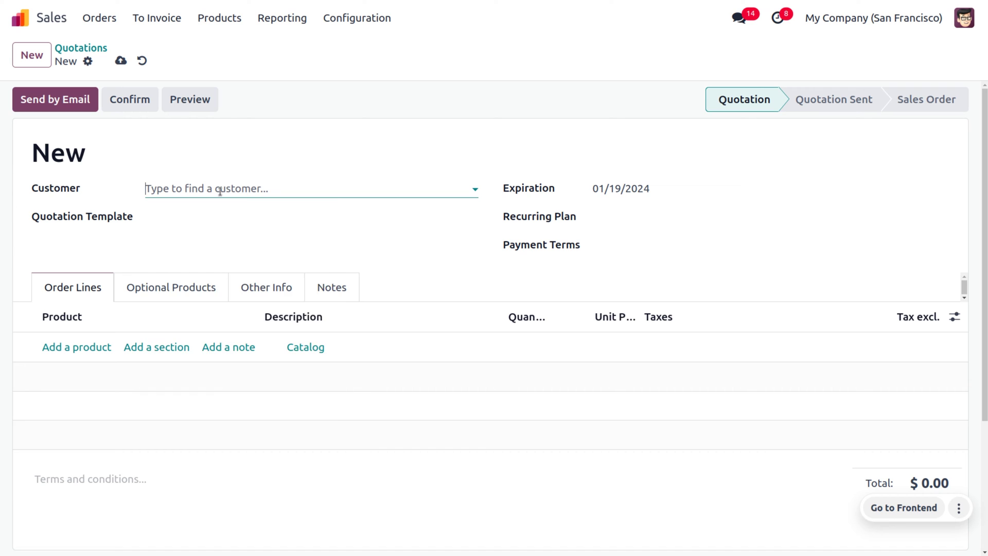
pyautogui.click(221, 190)
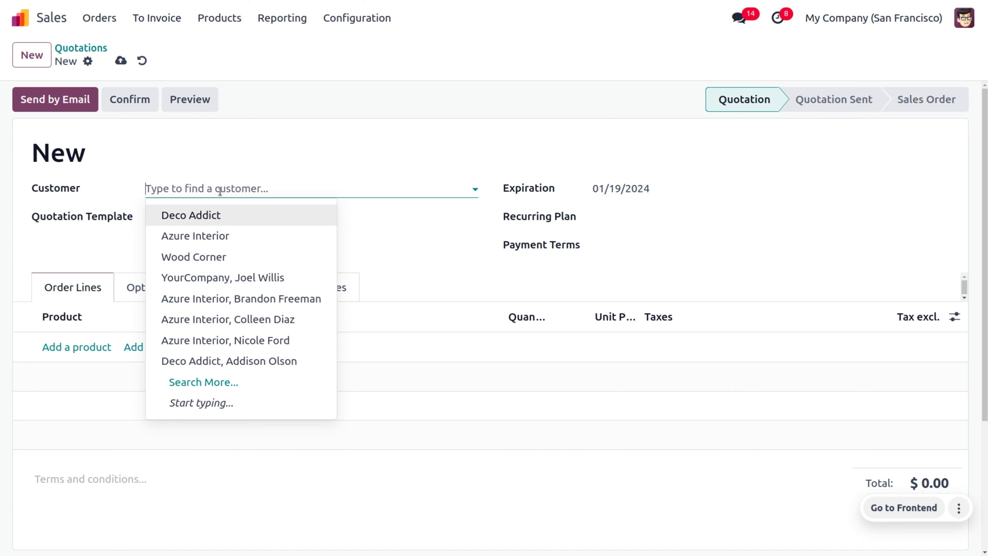
pyautogui.click(232, 235)
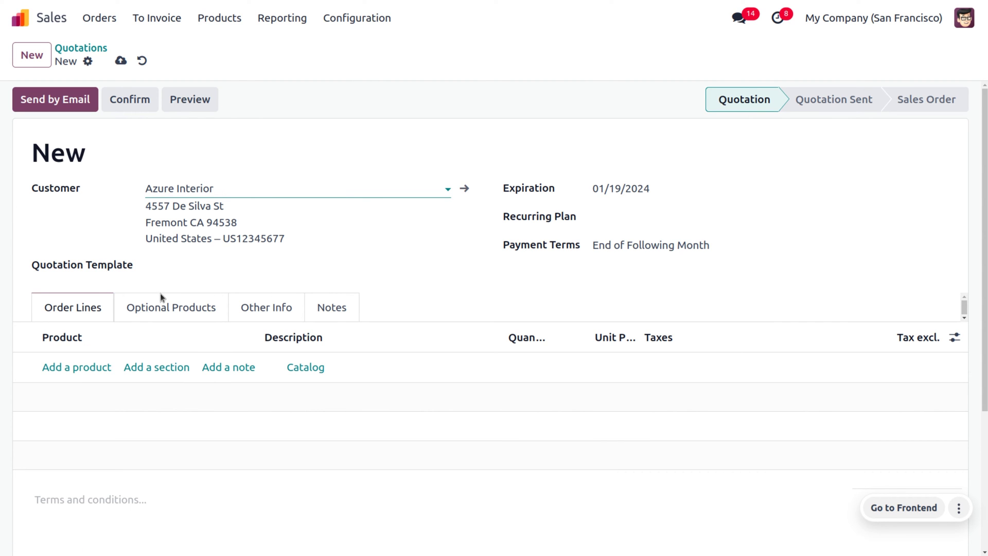
# Add a Laptop order line to the quotation
pyautogui.click(77, 367)
pyautogui.click(78, 367)
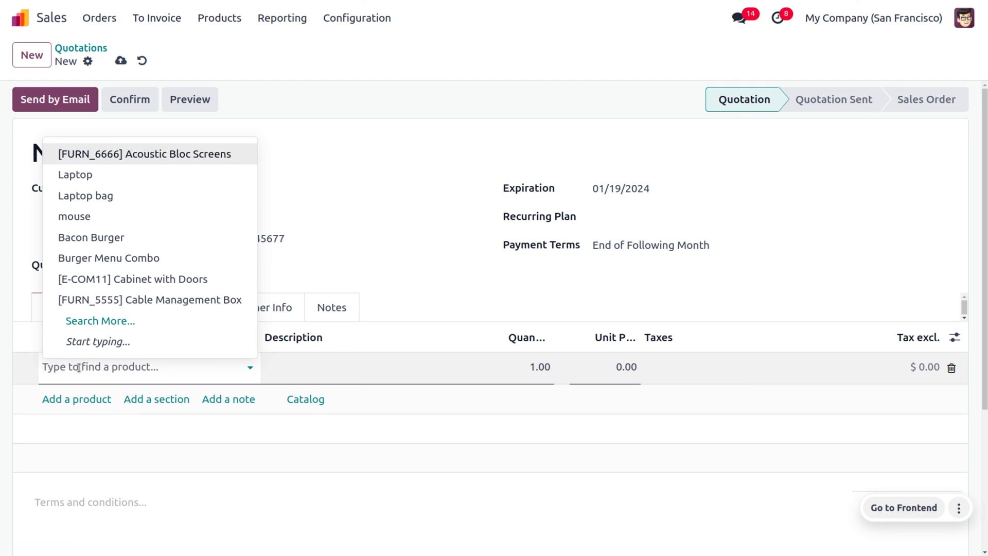
pyautogui.press('Escape')
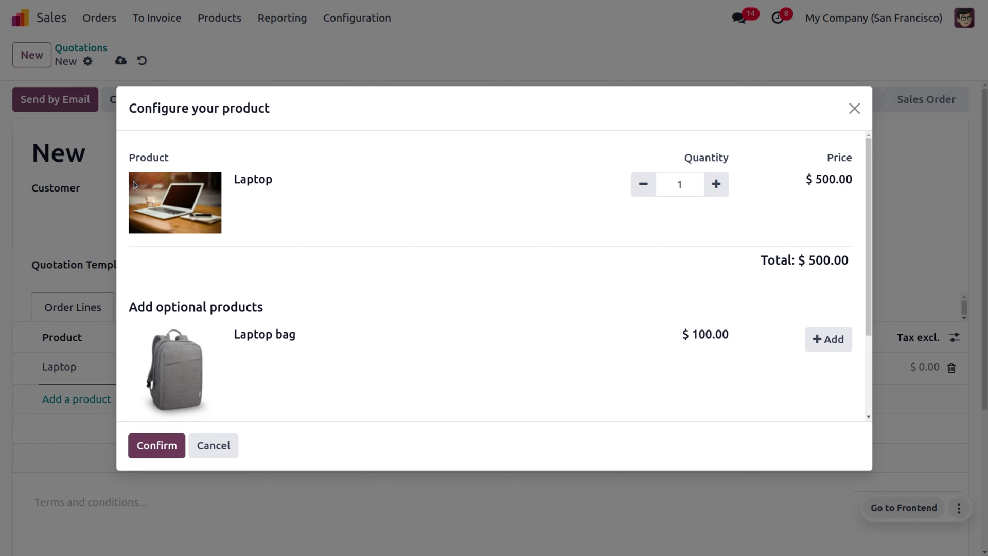
# Add the optional Laptop bag ($100) and mouse ($10), bringing the total to $610.00
pyautogui.scroll(-2, 315, 349)
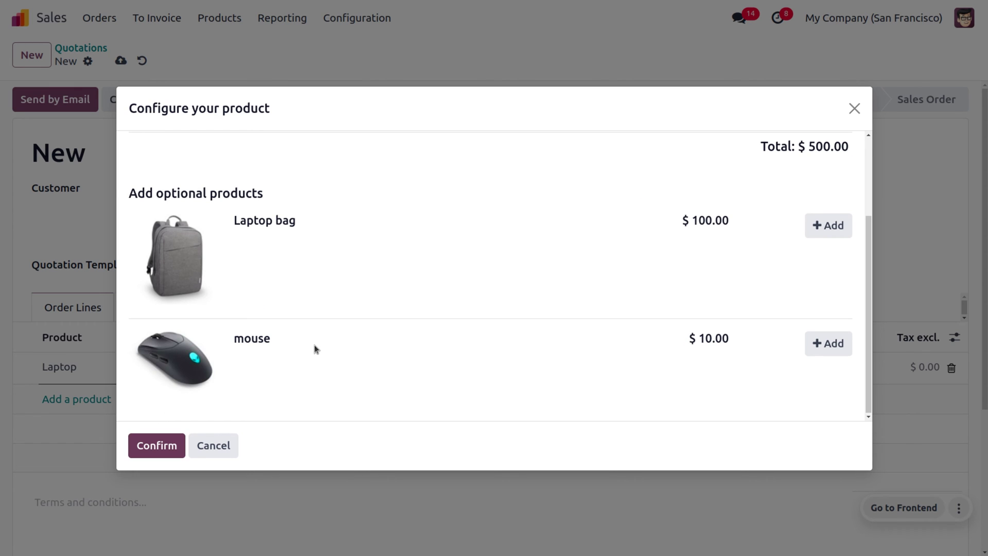
pyautogui.scroll(2, 315, 349)
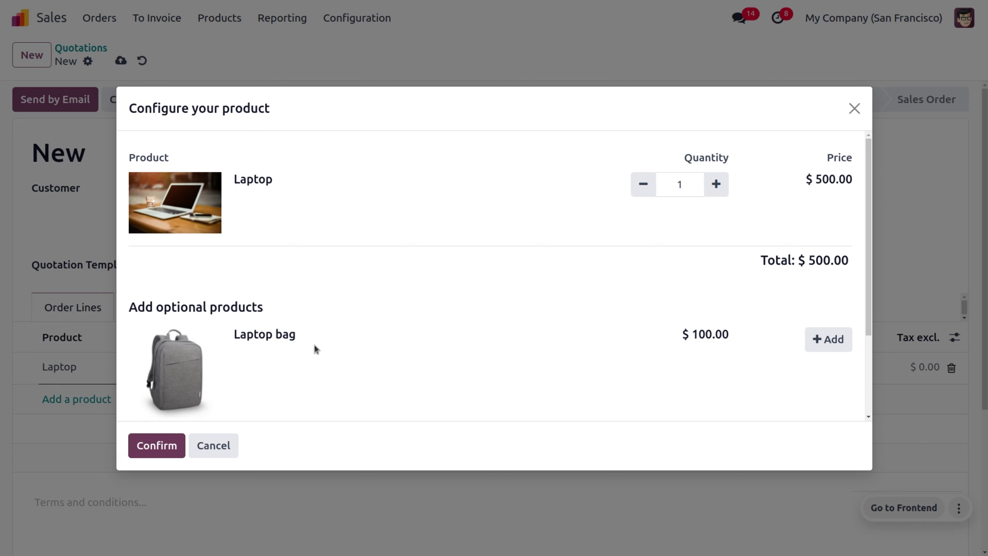
pyautogui.scroll(-2, 316, 349)
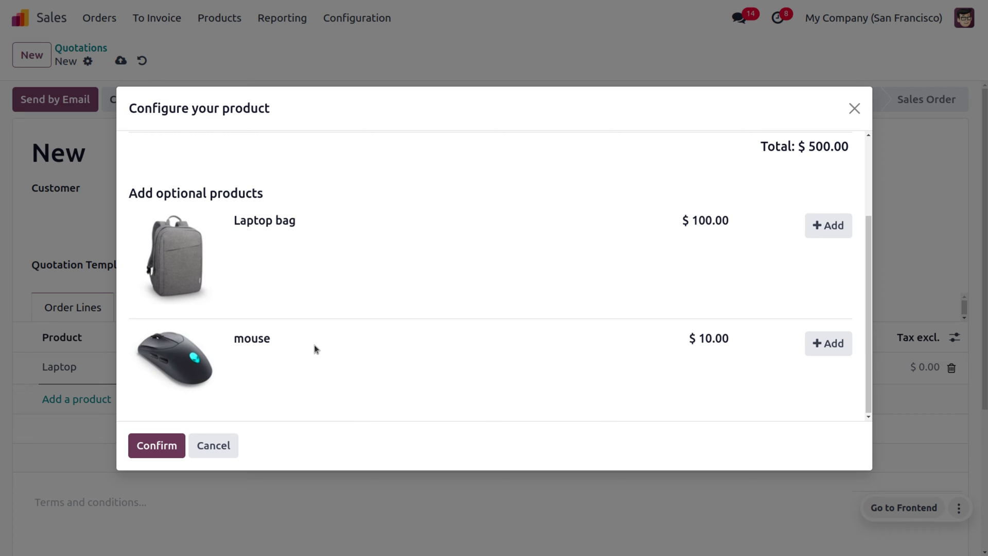
pyautogui.scroll(2, 315, 349)
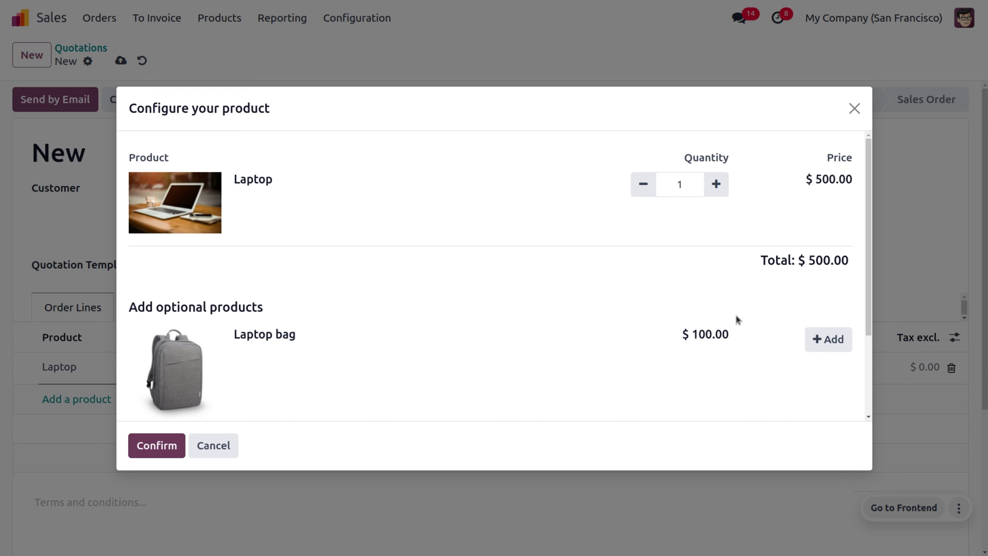
pyautogui.click(827, 340)
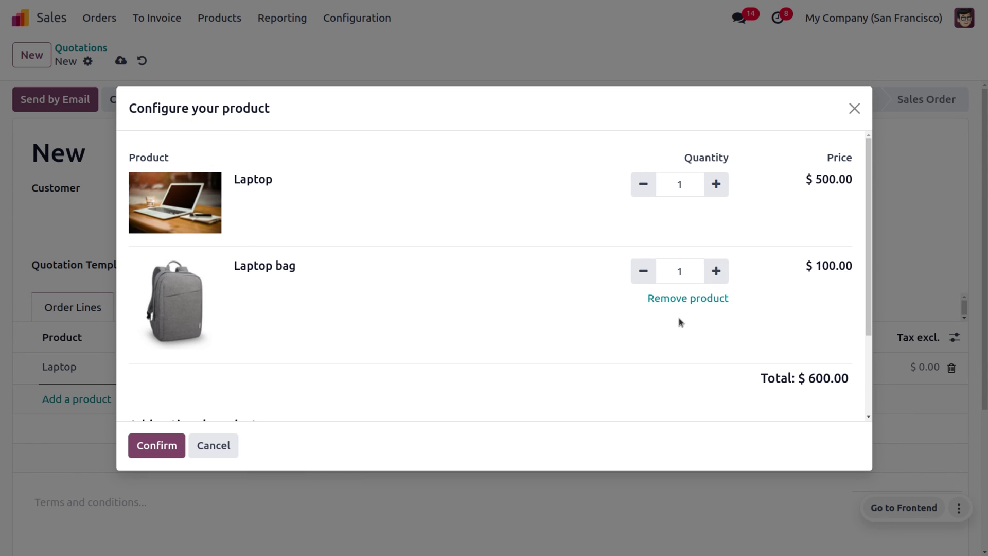
pyautogui.scroll(-2, 678, 322)
pyautogui.click(821, 343)
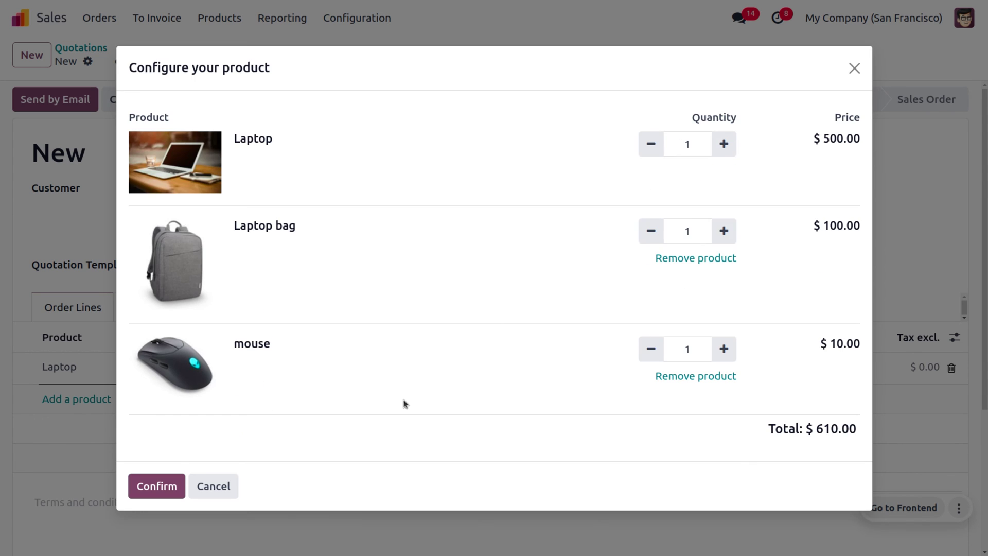
# Accept the configured Laptop, save the quotation, and confirm it as sales order S00046
pyautogui.click(161, 489)
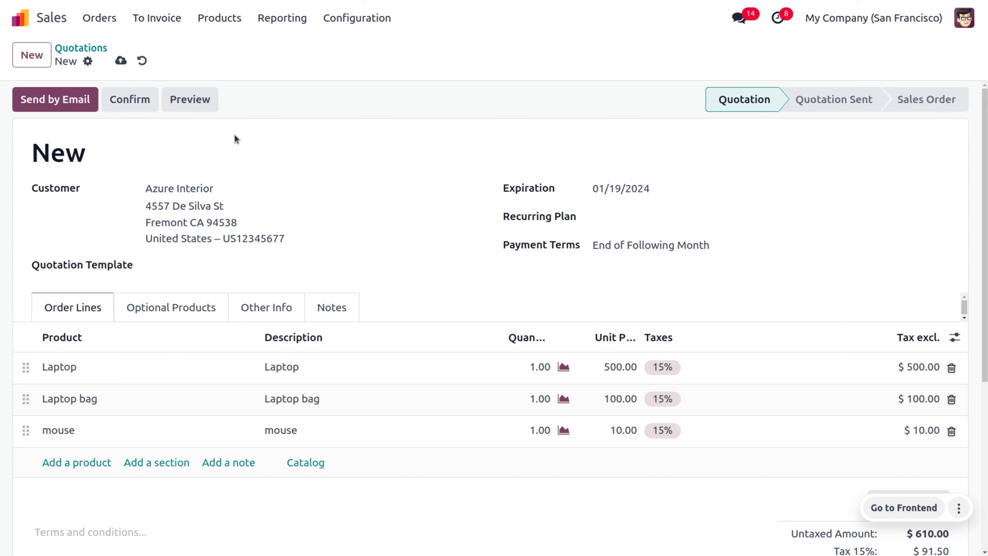
pyautogui.click(121, 61)
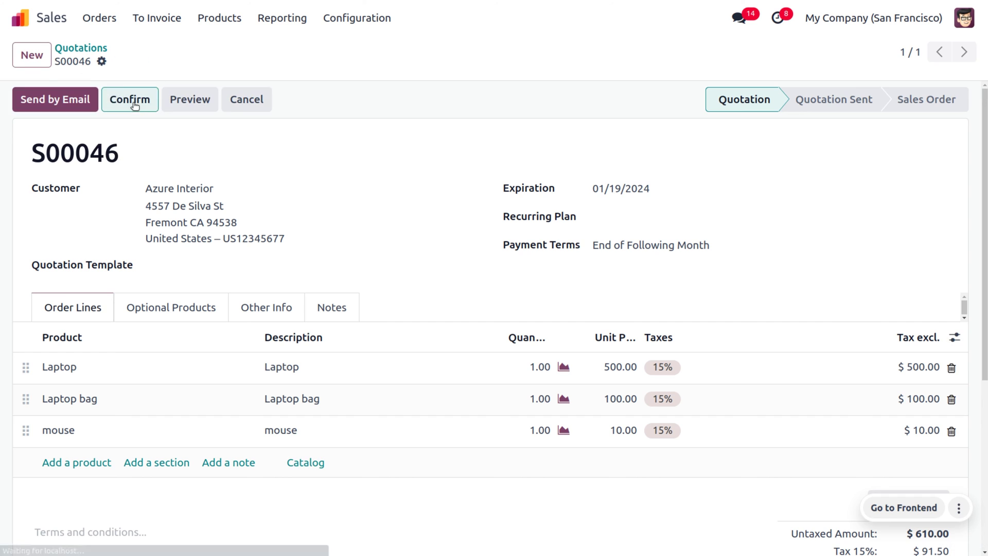
pyautogui.click(133, 101)
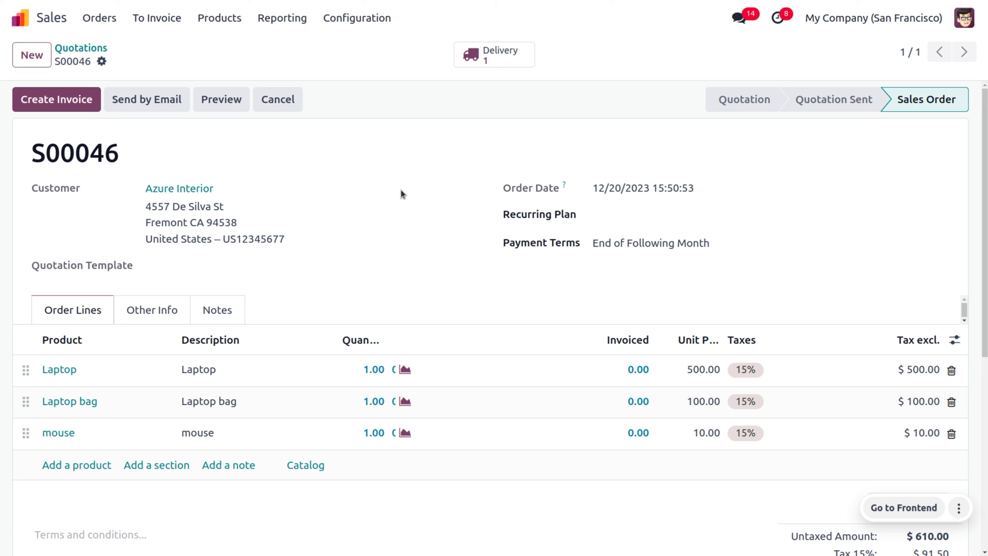
# Validate delivery WH/OUT/00027 for all three items and return to S00046
pyautogui.click(518, 47)
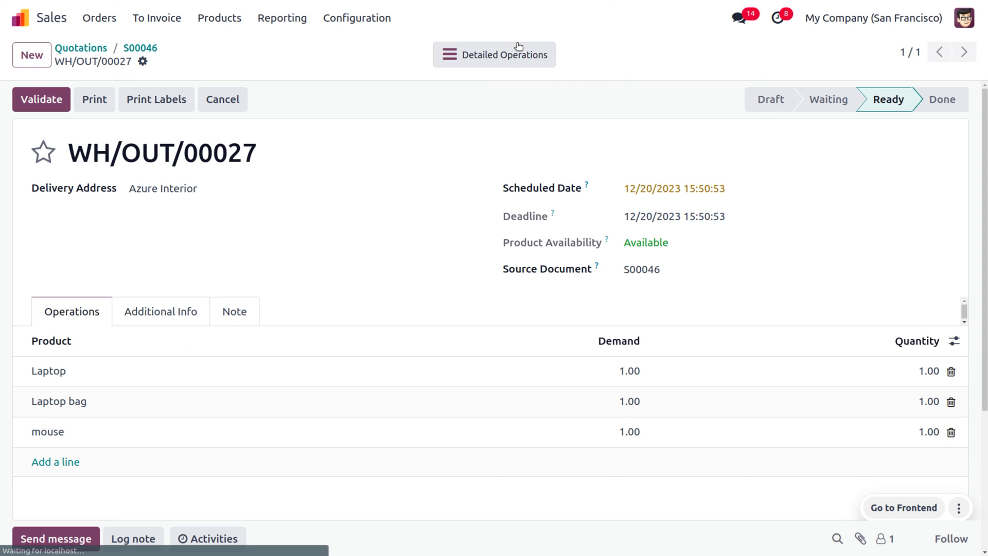
pyautogui.click(47, 97)
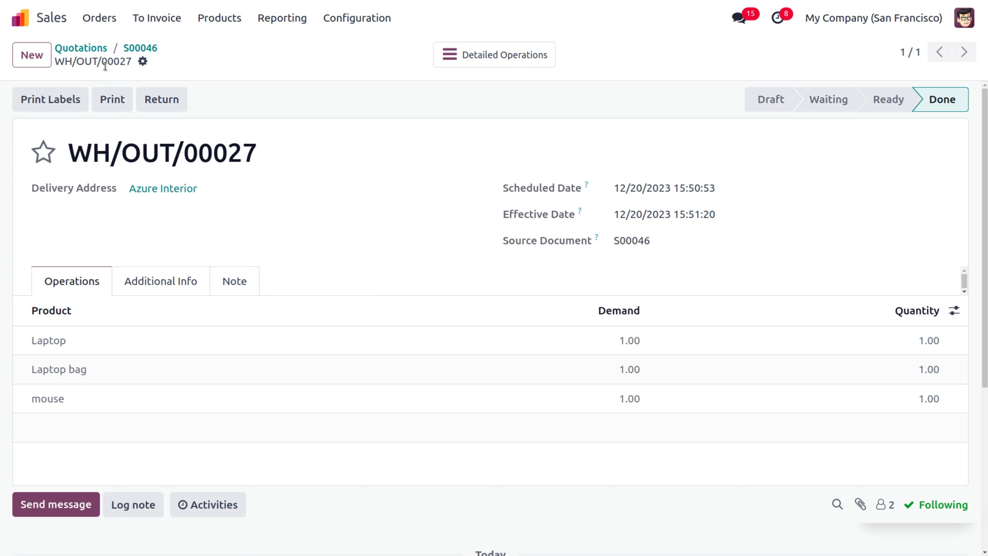
pyautogui.click(140, 48)
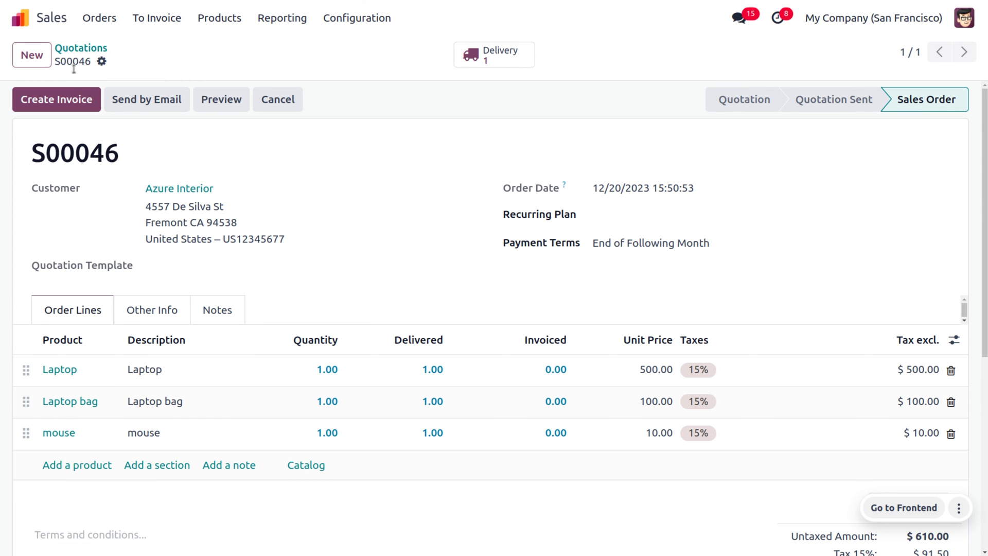
# Create a regular draft invoice from S00046 and post it as INV/2023/00018
pyautogui.click(75, 97)
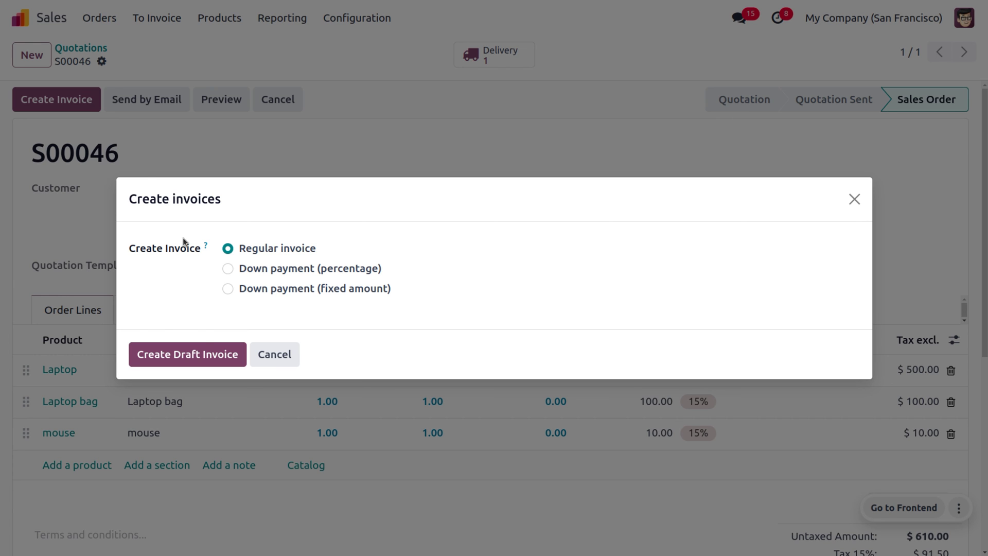
pyautogui.click(216, 353)
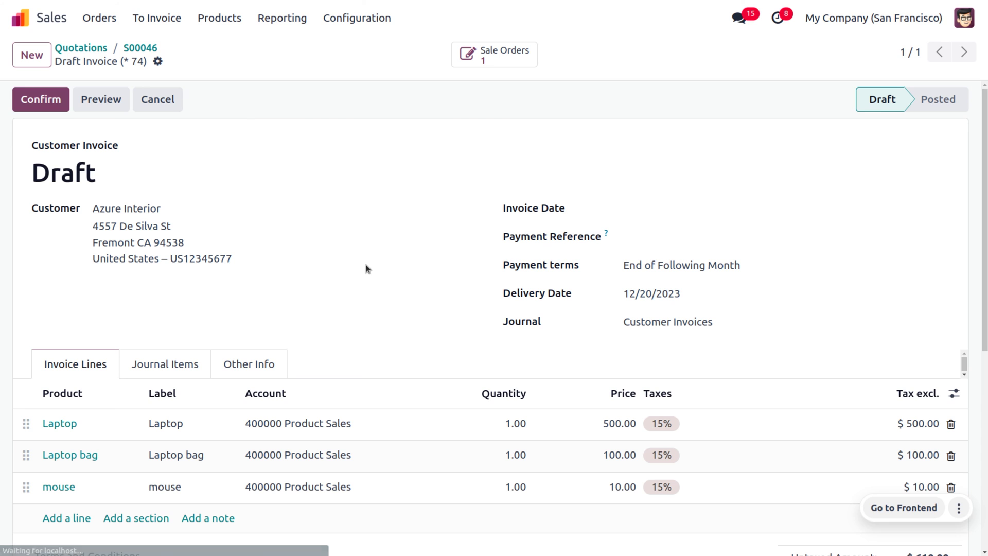
pyautogui.click(34, 105)
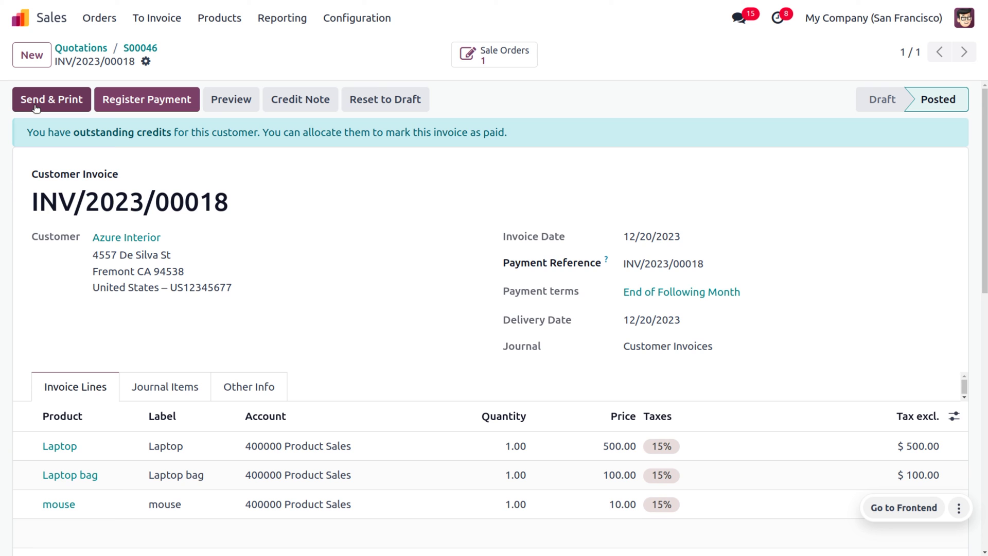
# Register a $701.50 payment via the Bank journal against INV/2023/00018
pyautogui.click(118, 100)
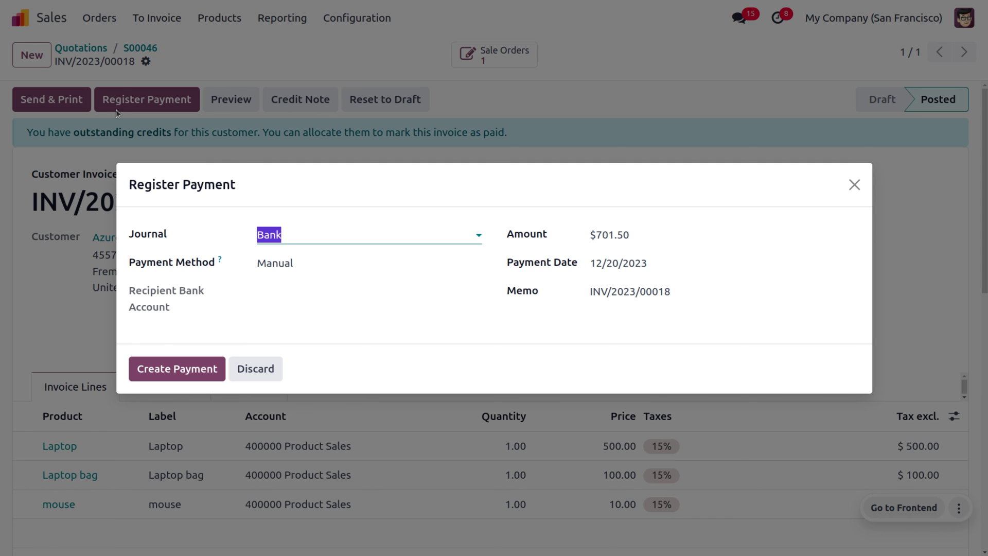
pyautogui.click(216, 372)
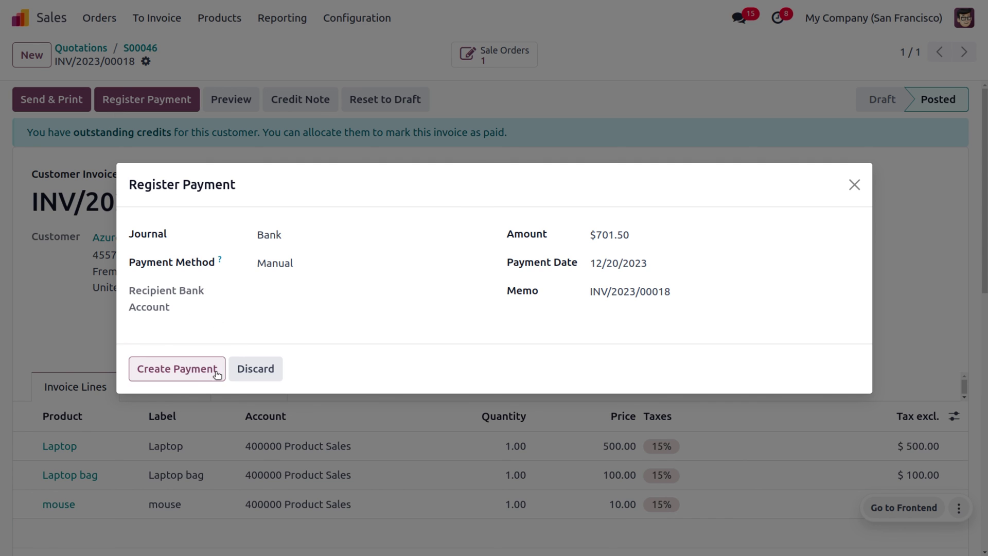